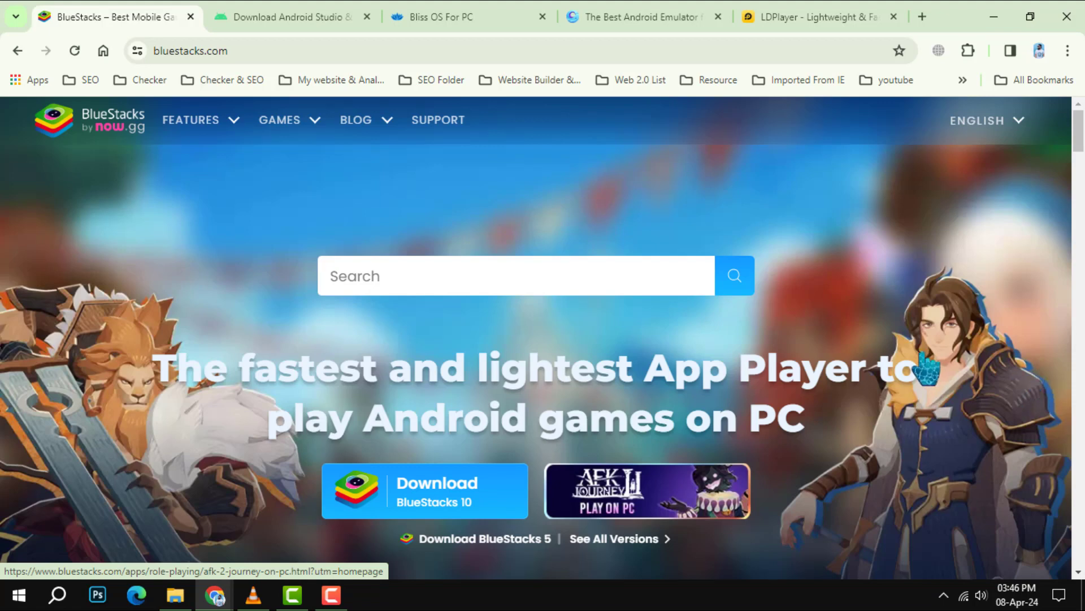
pyautogui.scroll(-3, 957, 347)
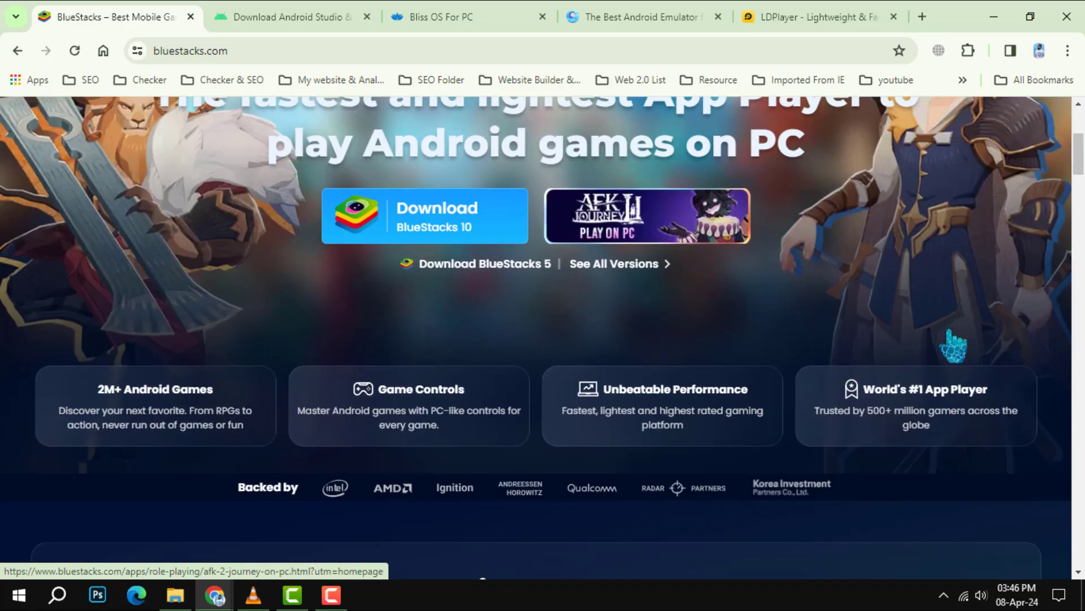
pyautogui.scroll(-2, 551, 436)
pyautogui.scroll(-3, 307, 407)
pyautogui.scroll(-4, 582, 405)
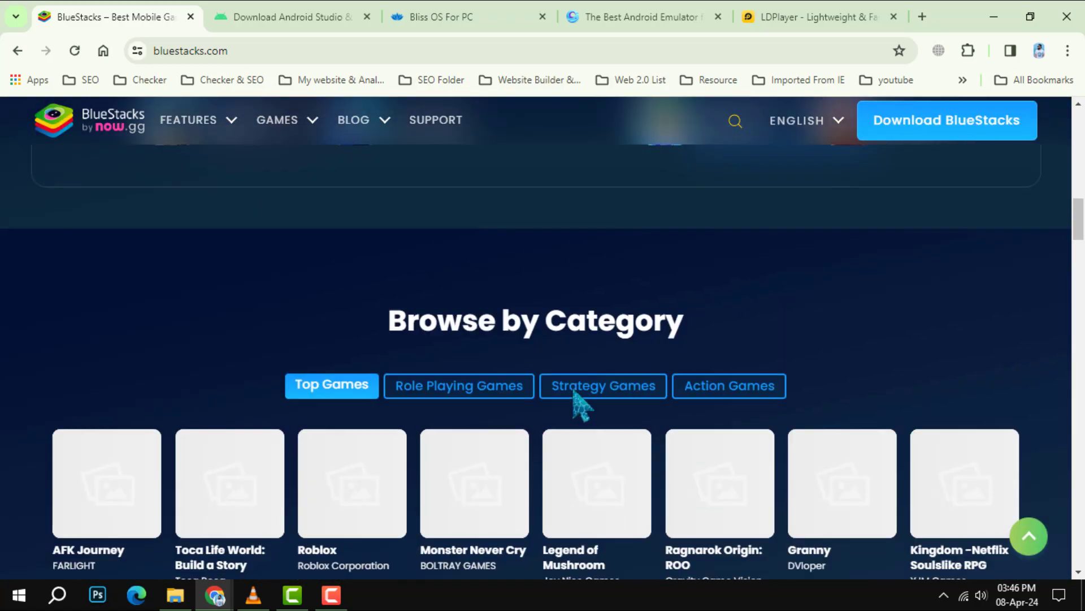
pyautogui.scroll(-3, 660, 364)
pyautogui.scroll(4, 581, 412)
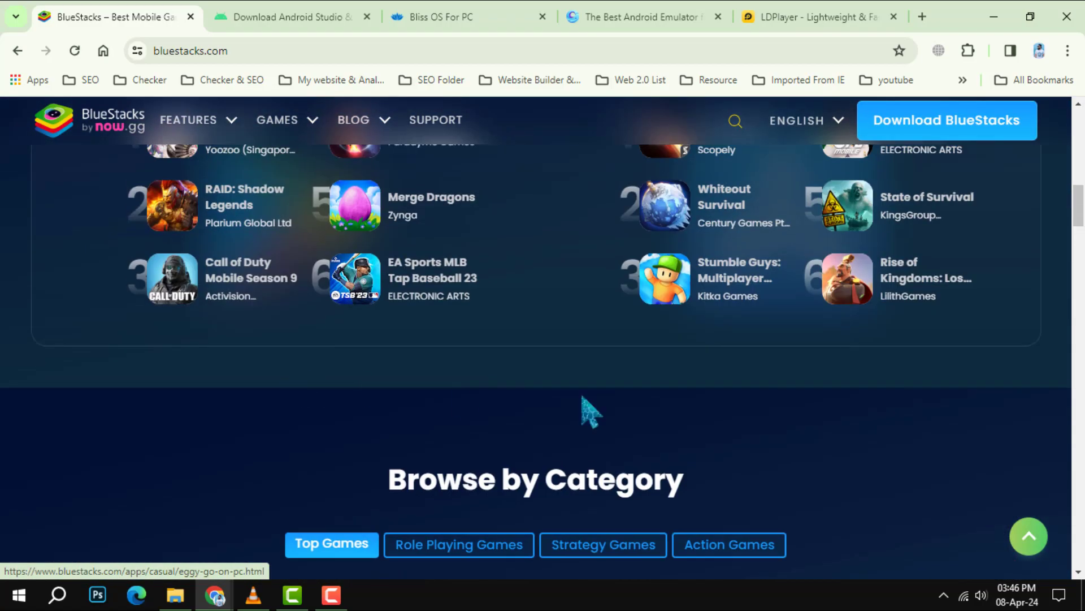
pyautogui.scroll(5, 582, 412)
pyautogui.scroll(5, 390, 417)
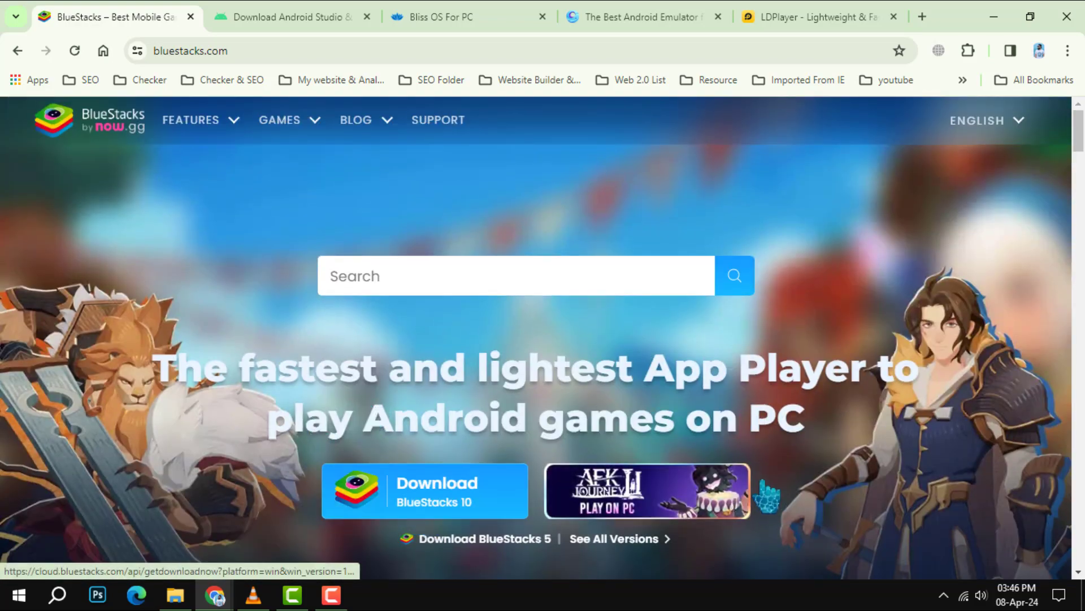
pyautogui.scroll(-3, 857, 437)
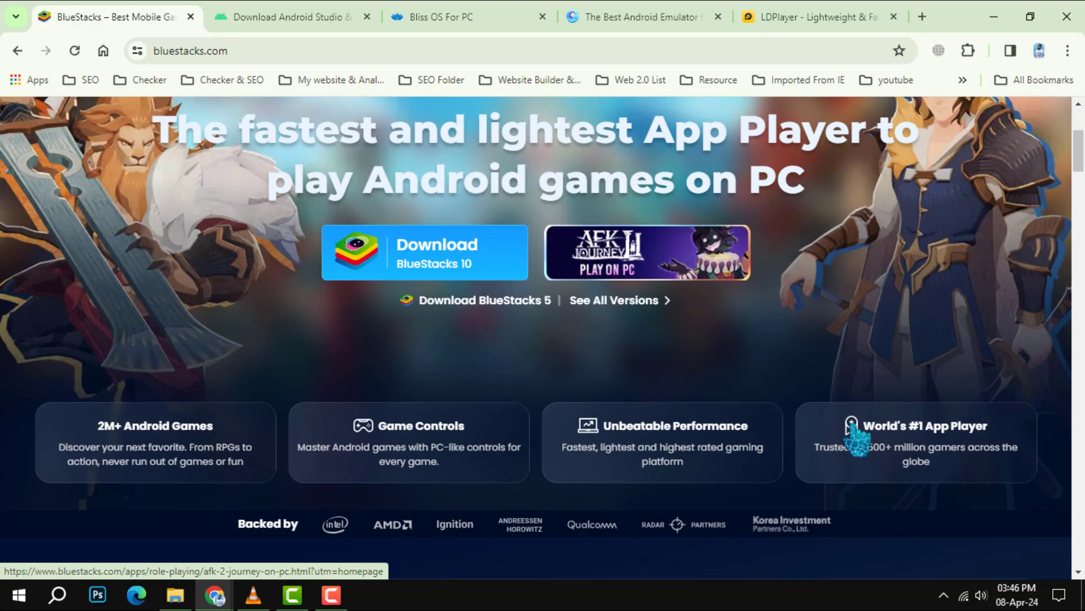
pyautogui.scroll(3, 856, 437)
# Step: Switch from the BlueStacks homepage to the Android Studio download page tab
pyautogui.click(340, 17)
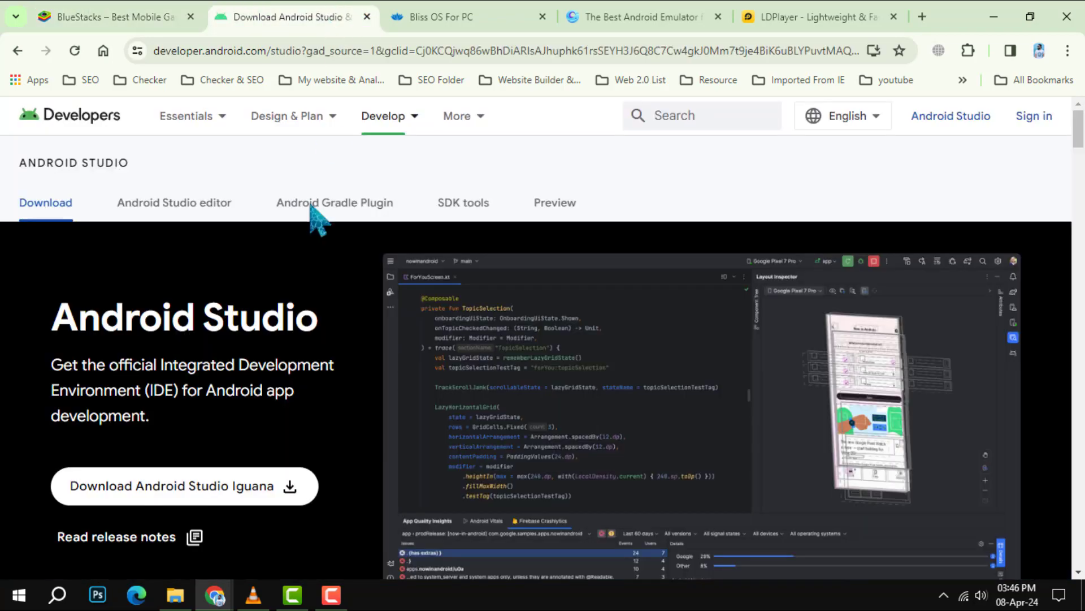
# Step: Close the BlueStacks tab, leaving the Android Studio page in view
pyautogui.click(190, 17)
pyautogui.scroll(-2, 687, 290)
pyautogui.scroll(-1, 485, 376)
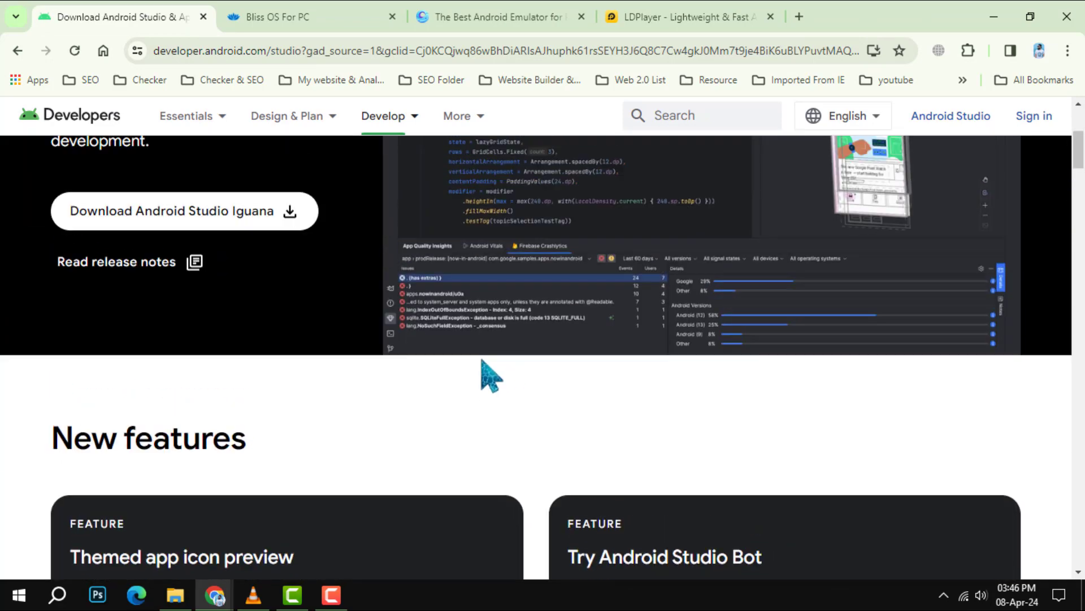
pyautogui.scroll(2, 230, 358)
pyautogui.scroll(-4, 522, 363)
pyautogui.scroll(-3, 522, 363)
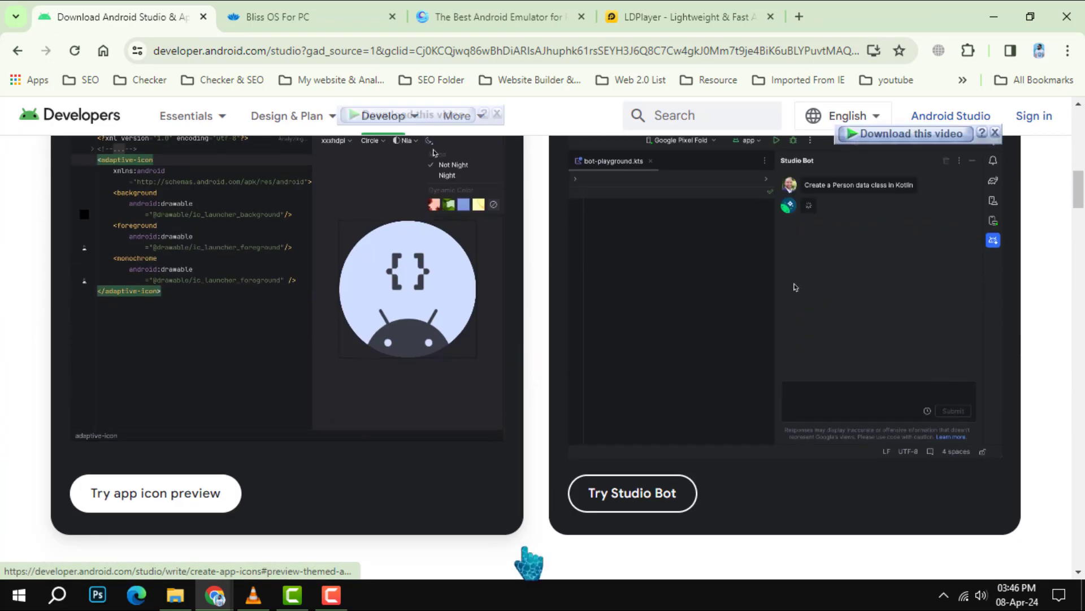
pyautogui.scroll(-3, 594, 542)
pyautogui.scroll(-1, 670, 500)
pyautogui.scroll(-4, 737, 519)
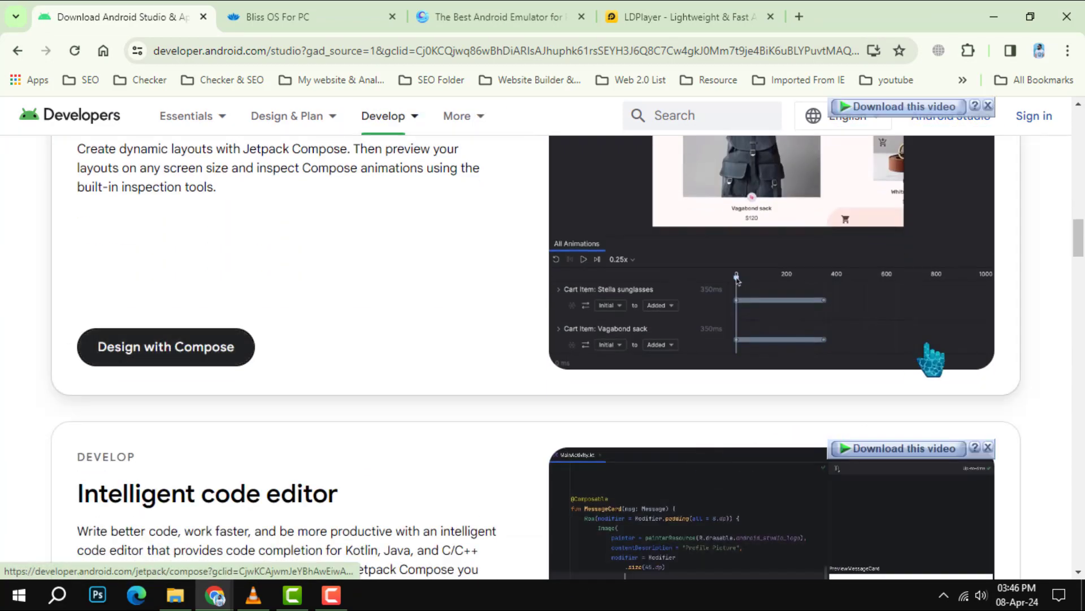
pyautogui.scroll(3, 737, 519)
pyautogui.scroll(-4, 931, 360)
pyautogui.scroll(-3, 932, 358)
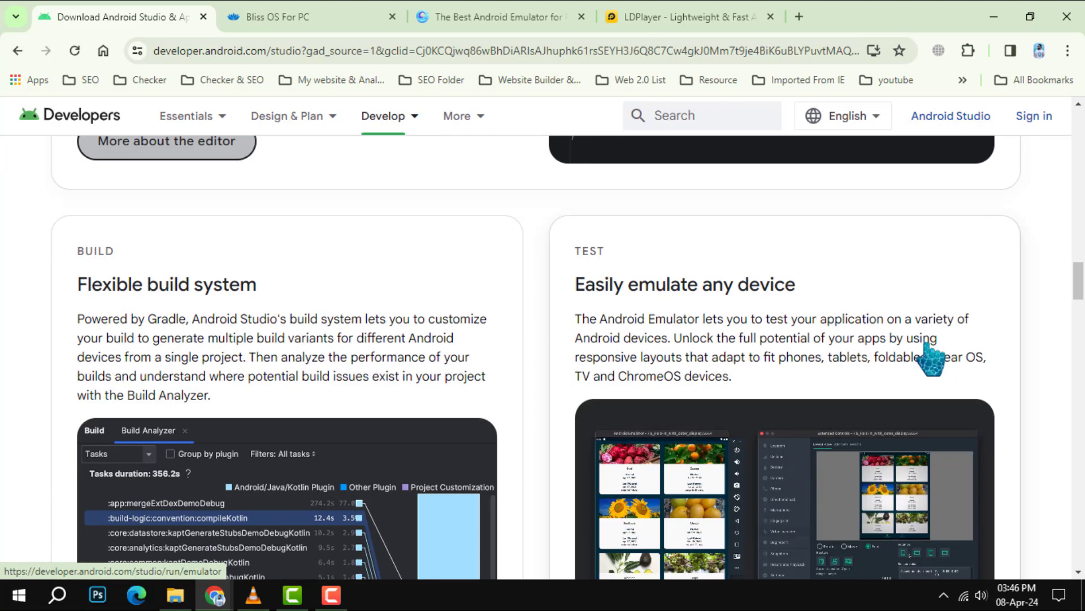
pyautogui.scroll(-3, 770, 329)
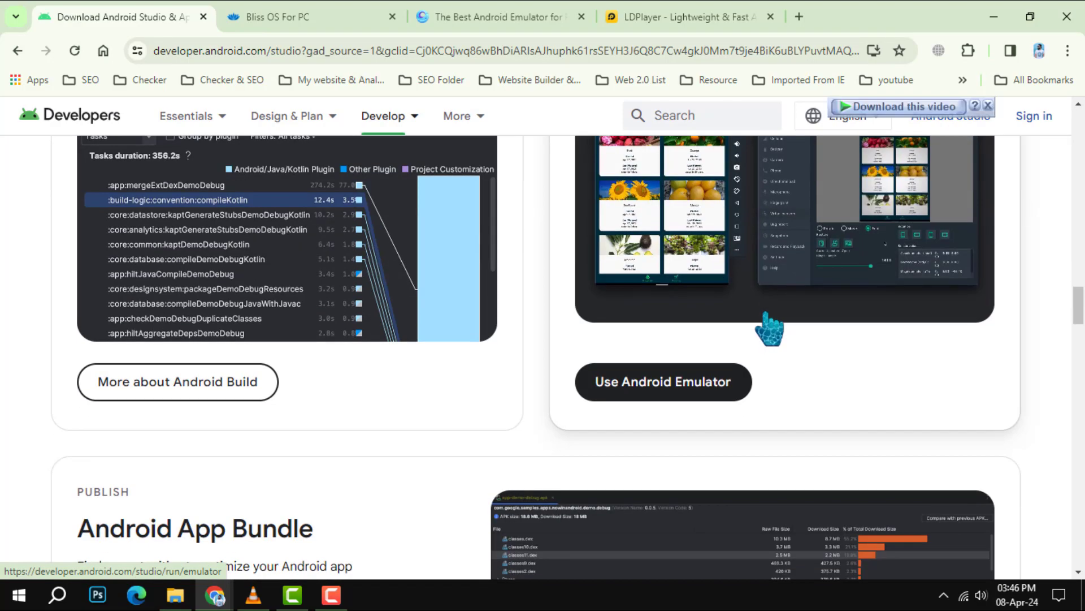
pyautogui.scroll(1, 770, 329)
pyautogui.scroll(-2, 770, 330)
pyautogui.scroll(-3, 770, 329)
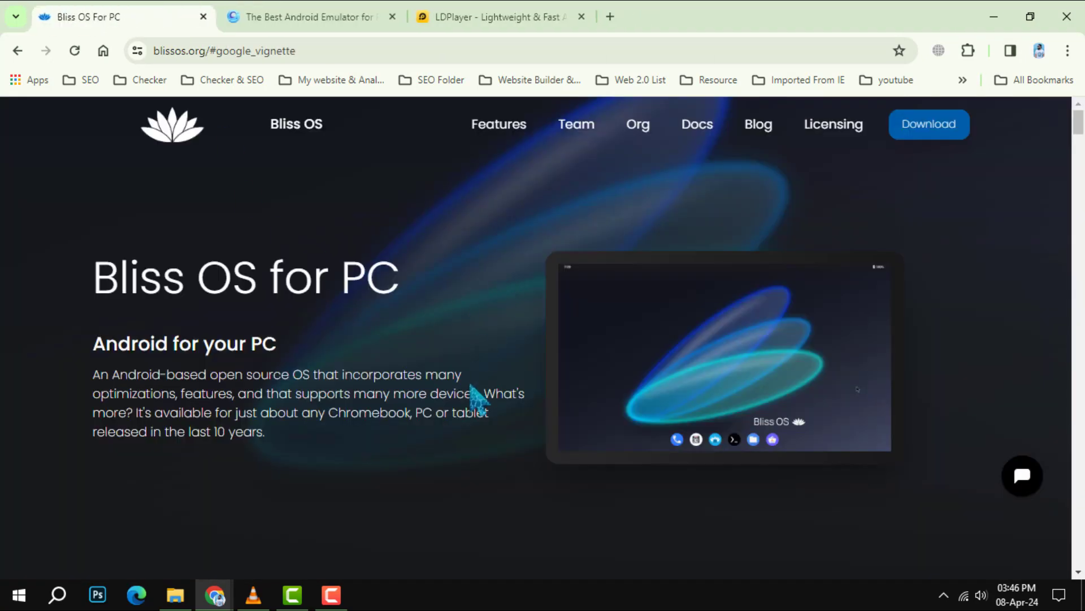
pyautogui.scroll(-3, 478, 392)
pyautogui.scroll(-2, 477, 392)
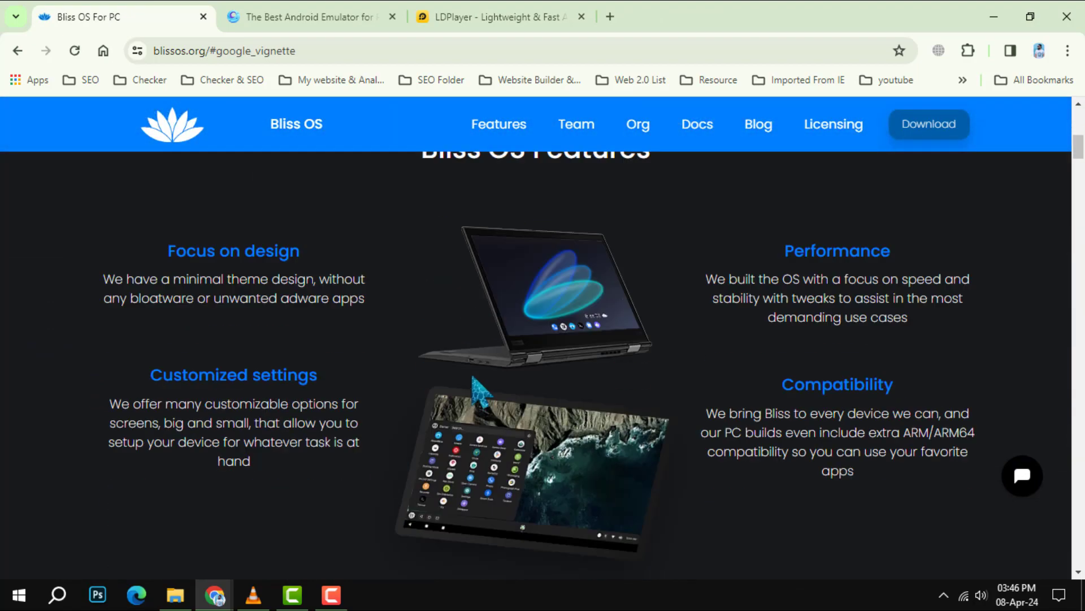
pyautogui.scroll(-1, 480, 392)
pyautogui.scroll(1, 480, 392)
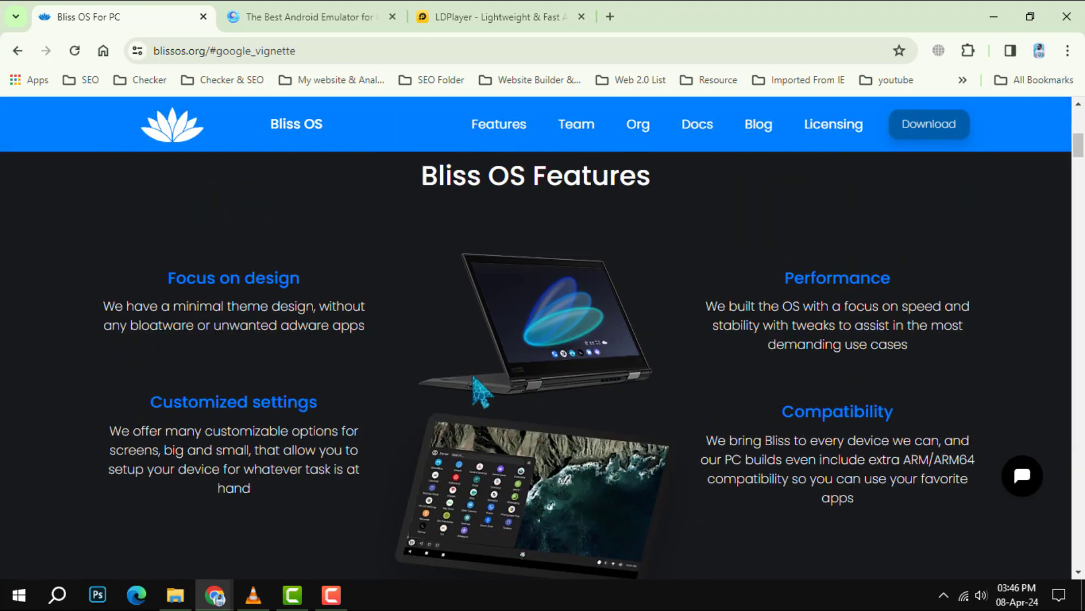
pyautogui.scroll(-2, 602, 389)
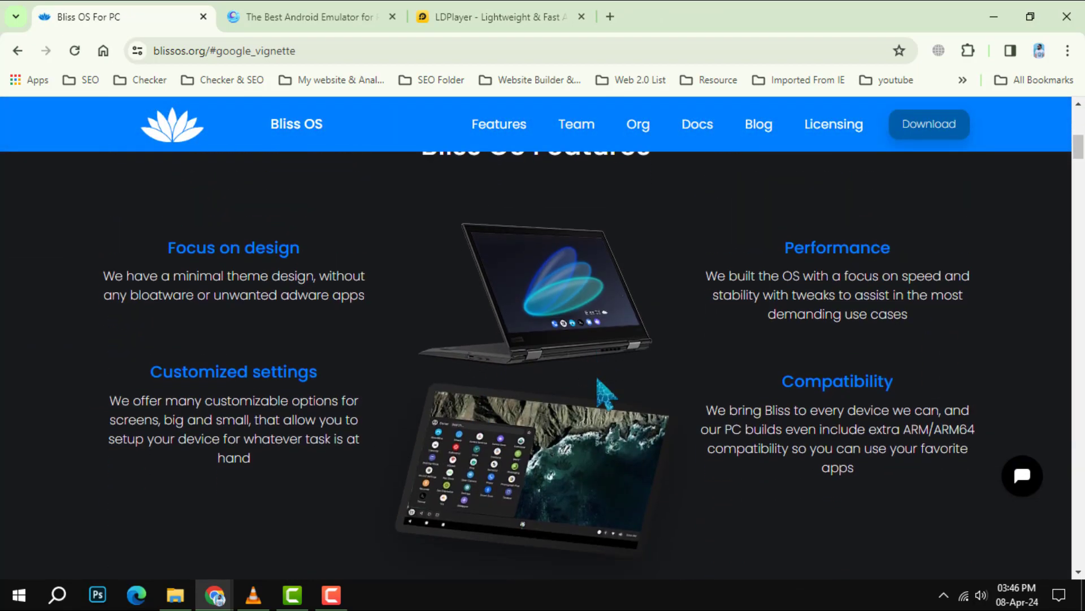
pyautogui.scroll(-3, 602, 388)
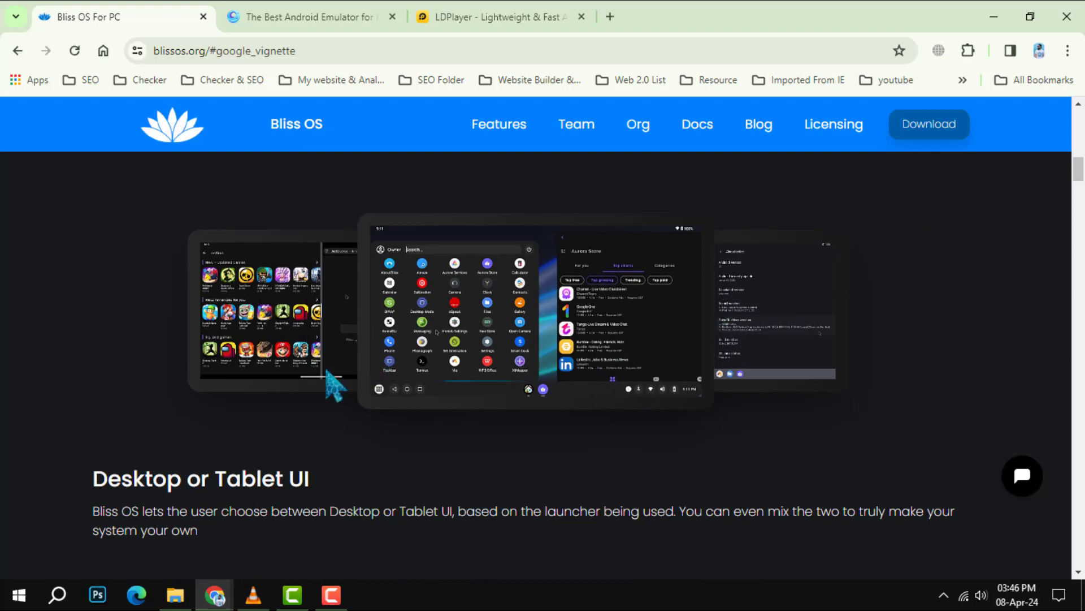
pyautogui.scroll(-4, 327, 371)
pyautogui.scroll(-4, 484, 387)
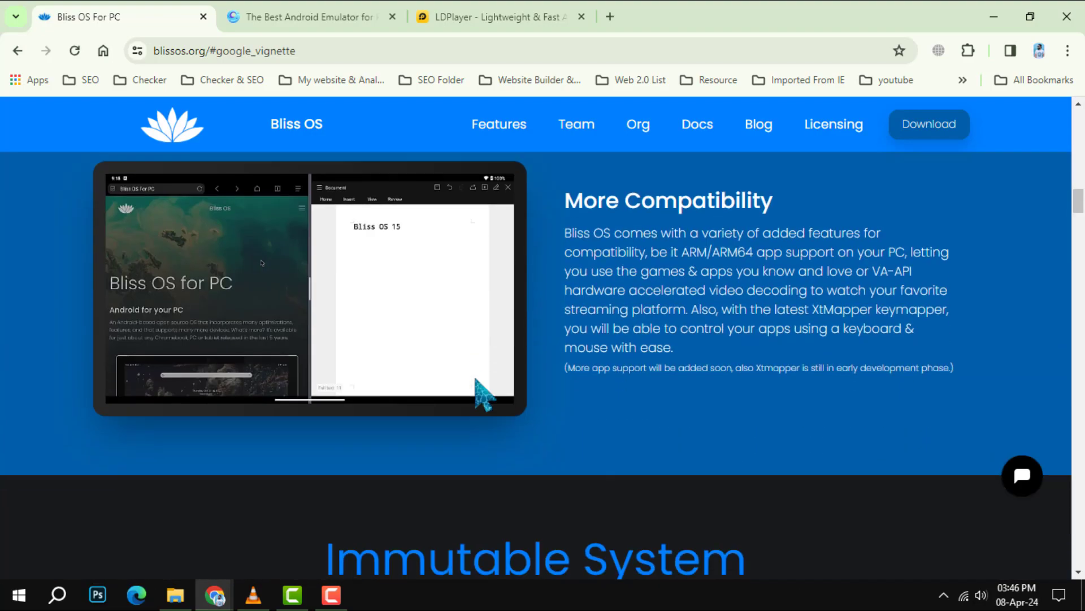
pyautogui.scroll(-1, 485, 393)
pyautogui.scroll(-2, 669, 432)
pyautogui.scroll(-5, 704, 419)
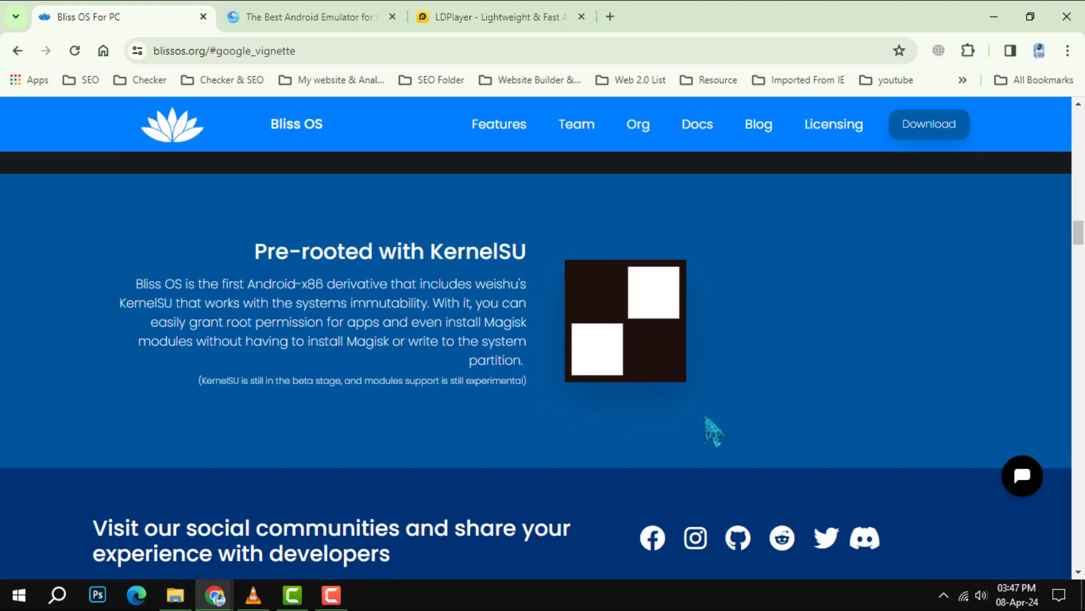
pyautogui.scroll(-2, 713, 430)
pyautogui.scroll(3, 713, 431)
# Step: Switch from the Bliss OS features page to the GameLoop homepage tab
pyautogui.click(306, 18)
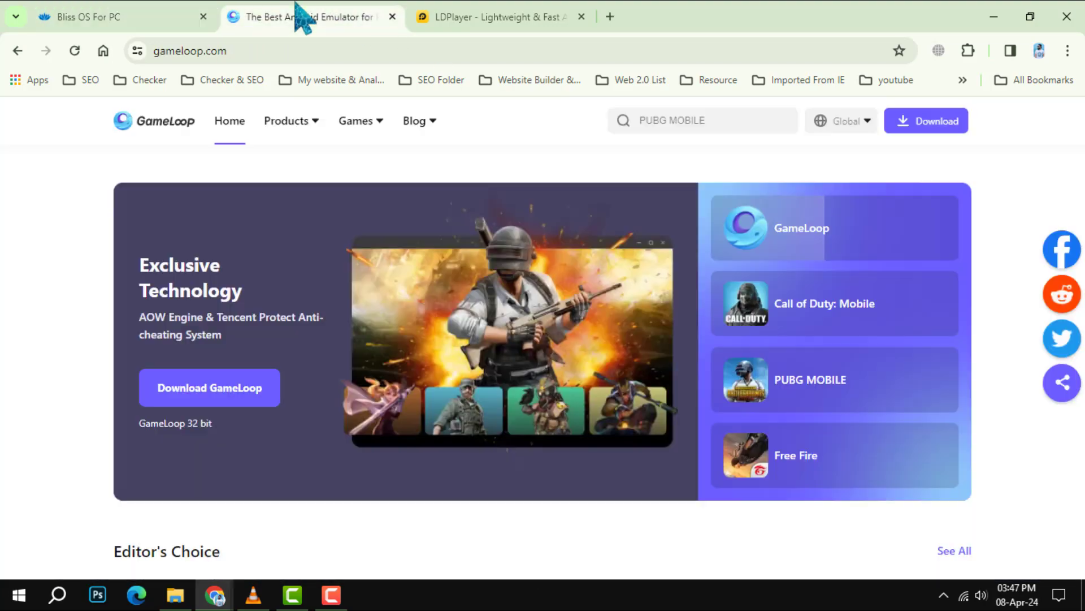
# Step: Close the Bliss OS tab, leaving the GameLoop homepage in view
pyautogui.click(203, 15)
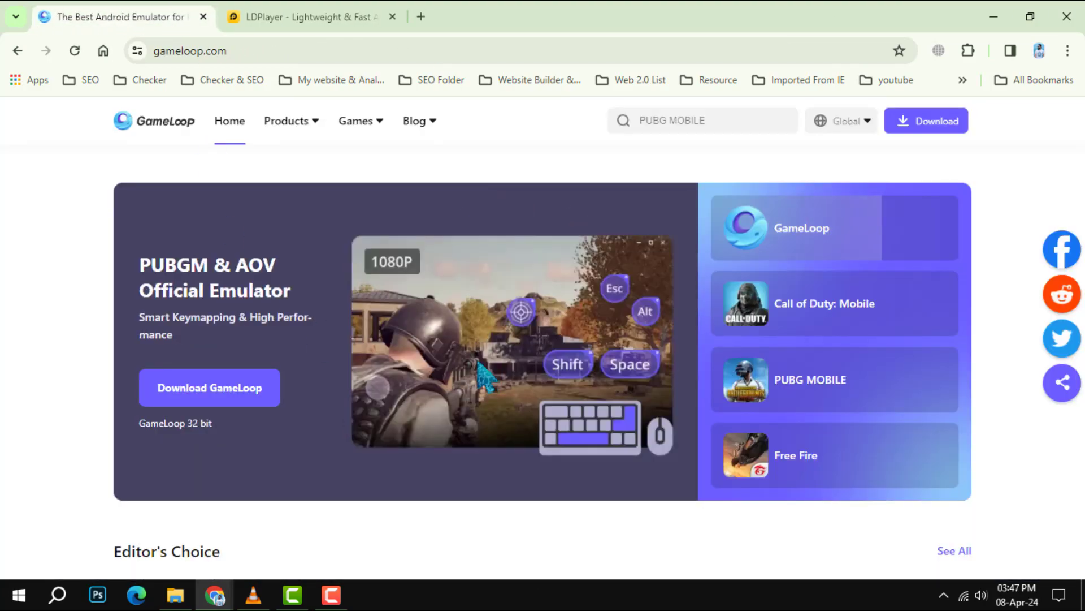
pyautogui.scroll(-3, 876, 407)
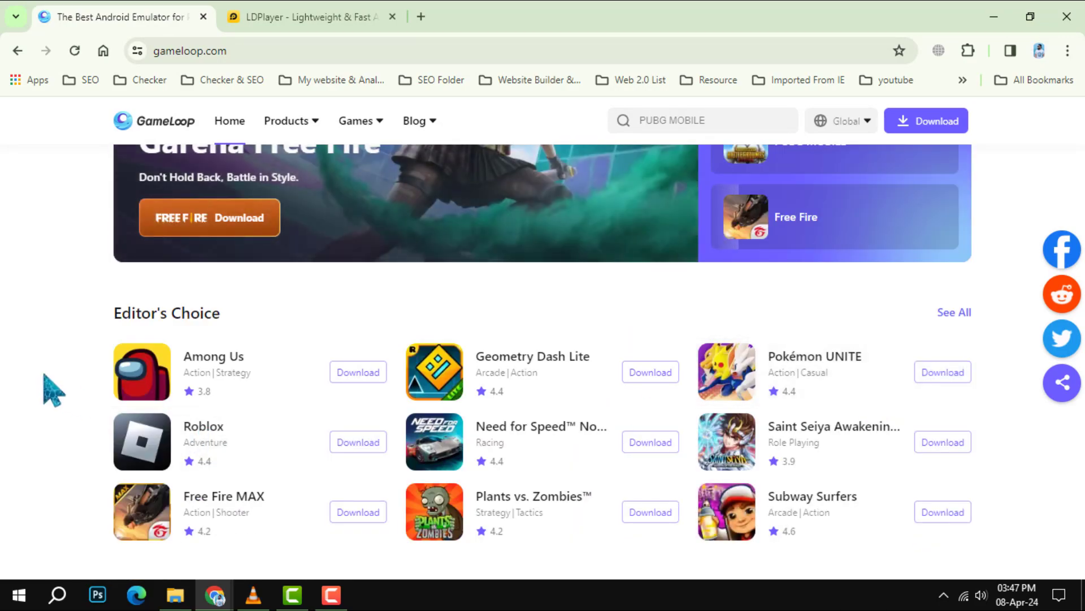
pyautogui.scroll(-5, 47, 389)
pyautogui.scroll(-3, 51, 388)
pyautogui.scroll(-4, 51, 386)
pyautogui.scroll(-3, 52, 386)
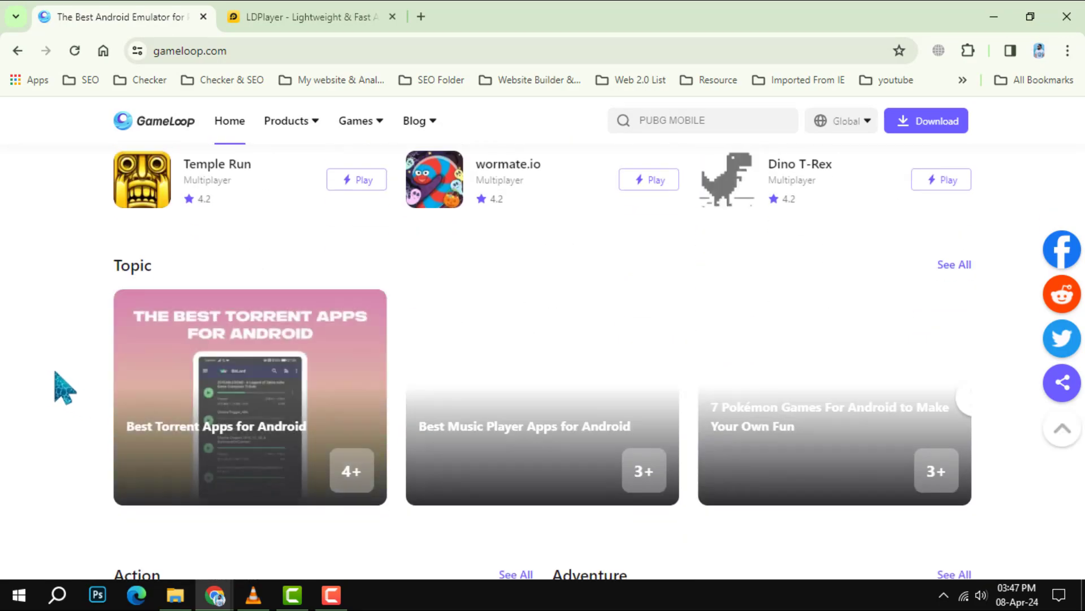
pyautogui.scroll(-5, 224, 368)
pyautogui.scroll(6, 327, 355)
pyautogui.scroll(5, 333, 366)
pyautogui.scroll(5, 334, 366)
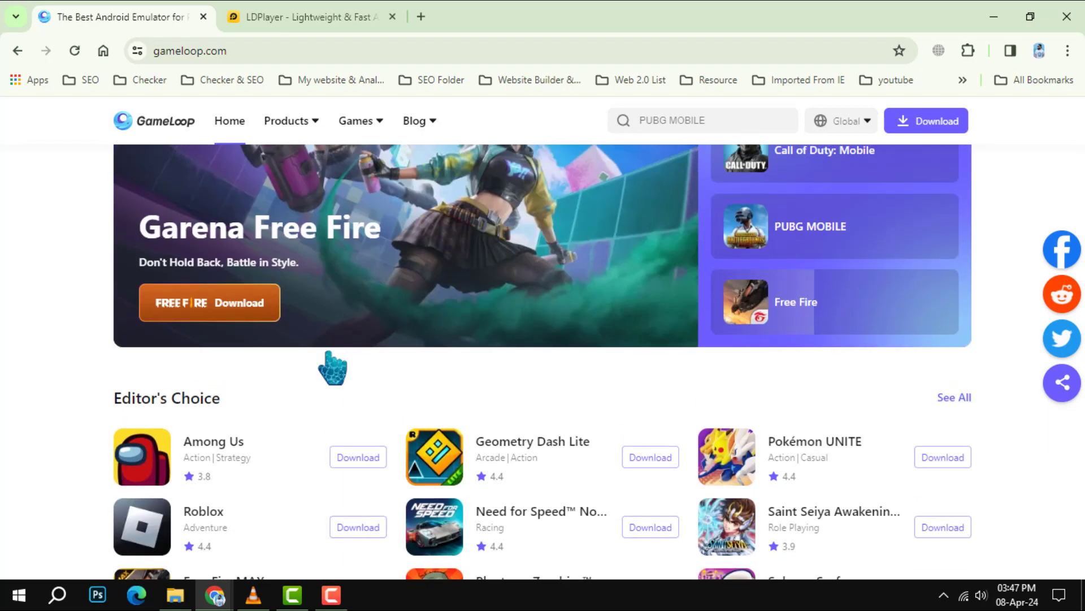
pyautogui.scroll(2, 334, 369)
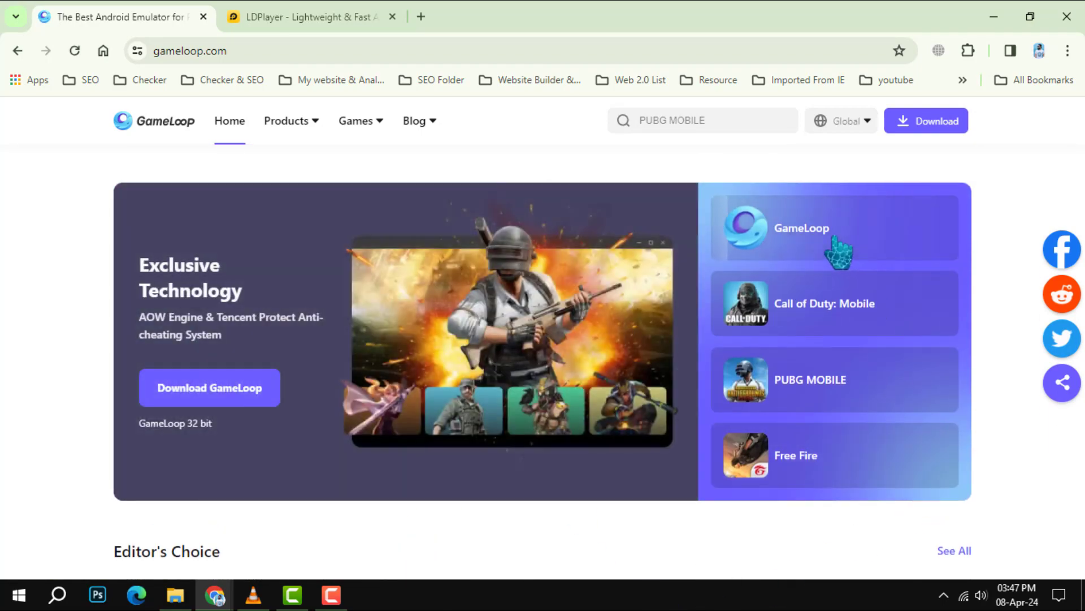
# Step: Switch to the LDPlayer tab and close the GameLoop tab
pyautogui.click(254, 15)
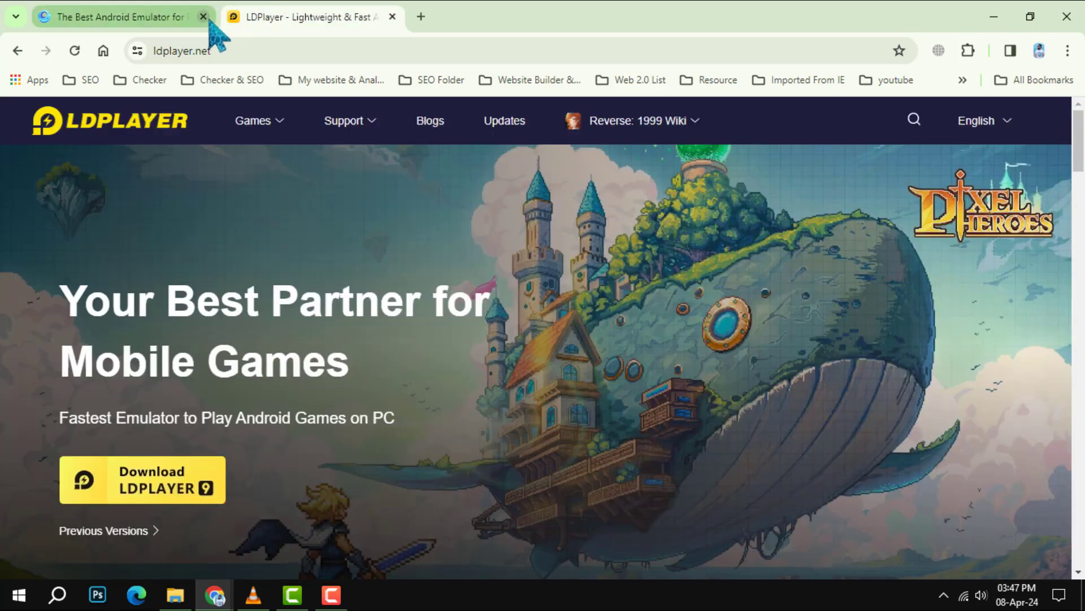
pyautogui.click(204, 18)
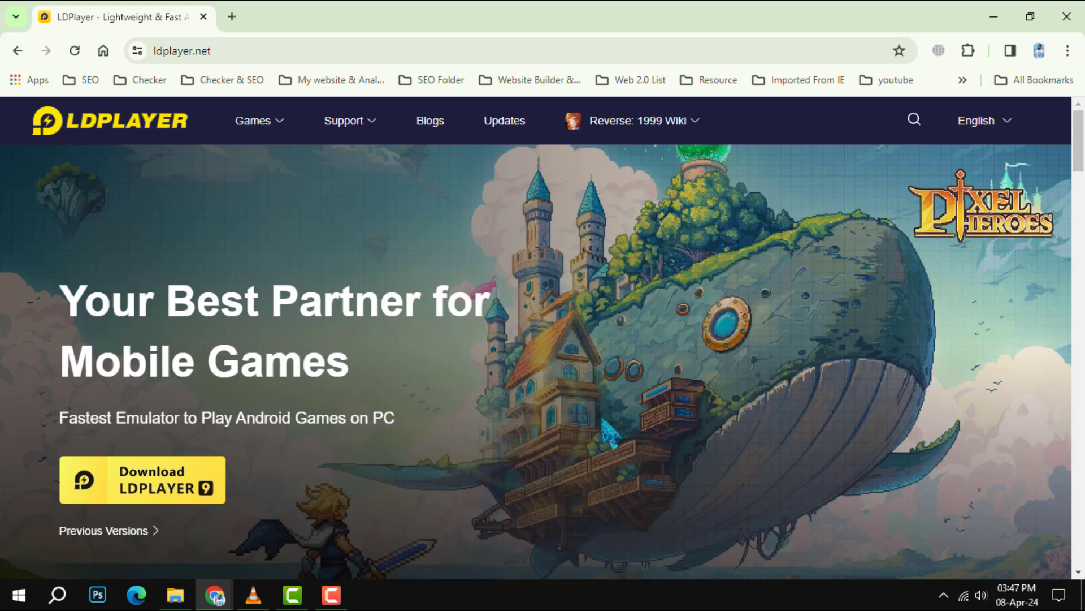
pyautogui.scroll(-2, 582, 437)
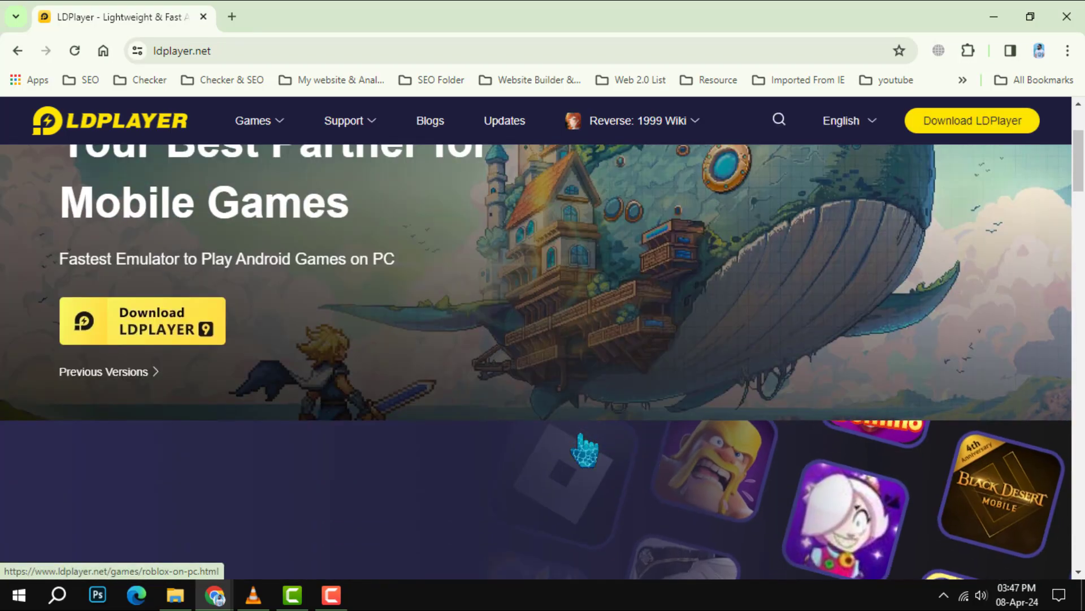
pyautogui.scroll(-3, 582, 450)
pyautogui.scroll(-2, 581, 450)
pyautogui.scroll(-2, 582, 450)
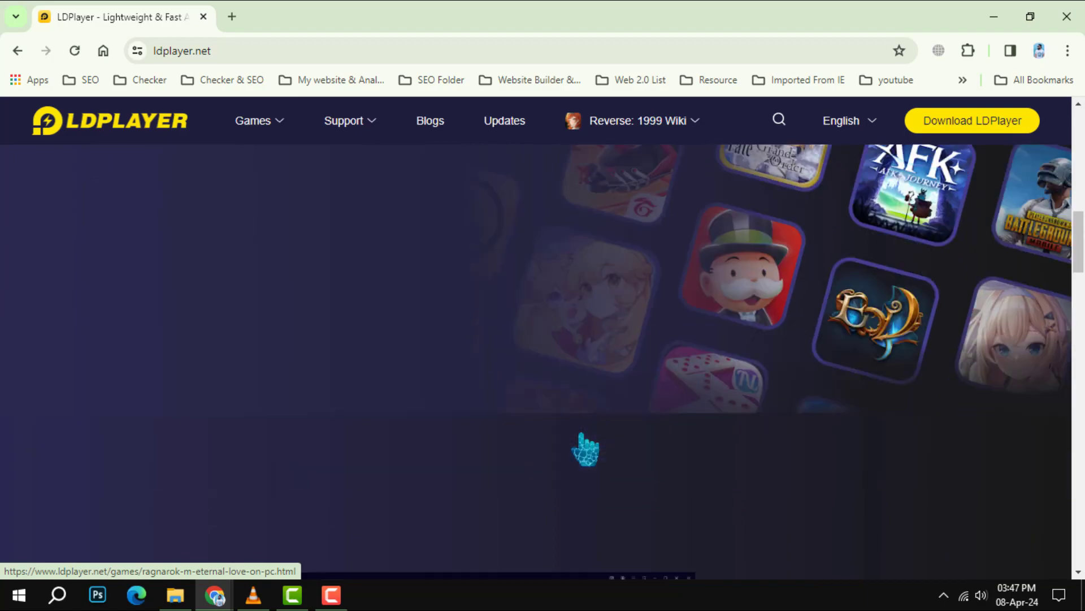
pyautogui.scroll(-2, 581, 450)
pyautogui.scroll(-3, 581, 449)
pyautogui.scroll(-1, 582, 448)
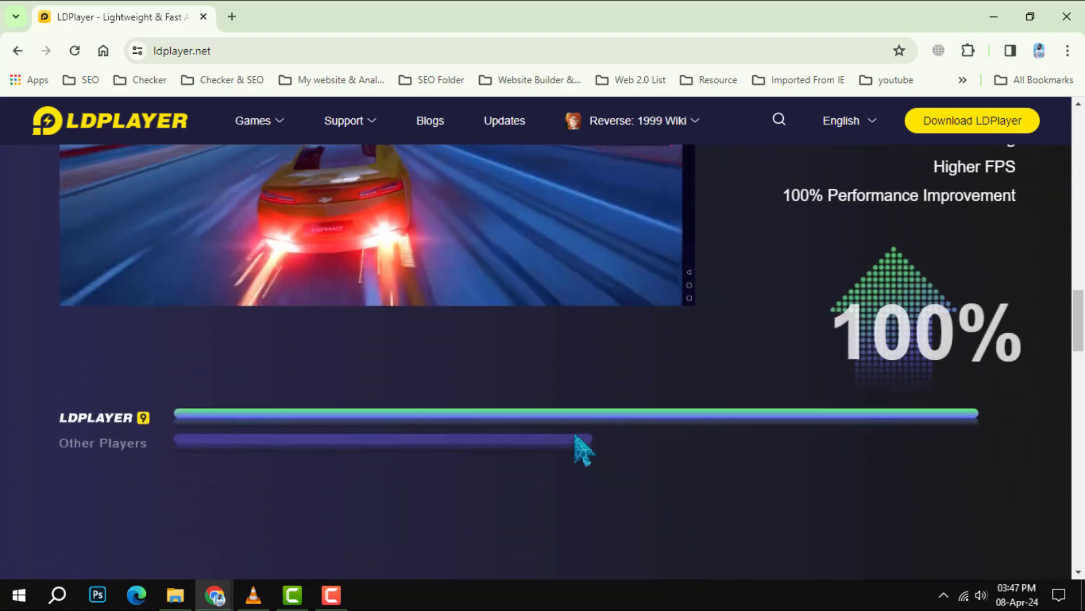